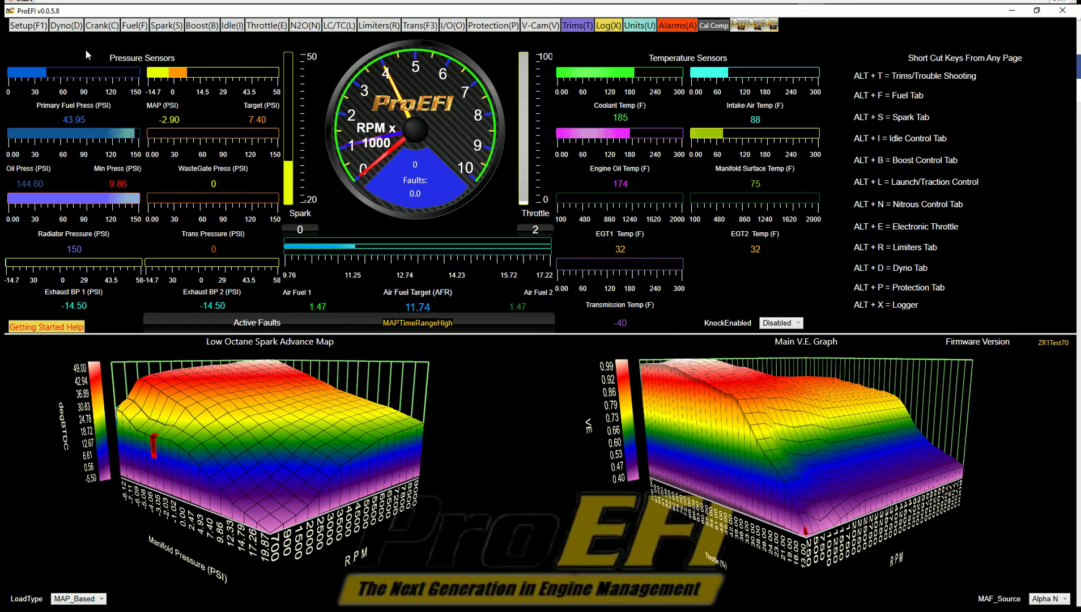
Open the Dyno page, toggle KnockEnabled and set it back to Disabled.
left_click(66, 25)
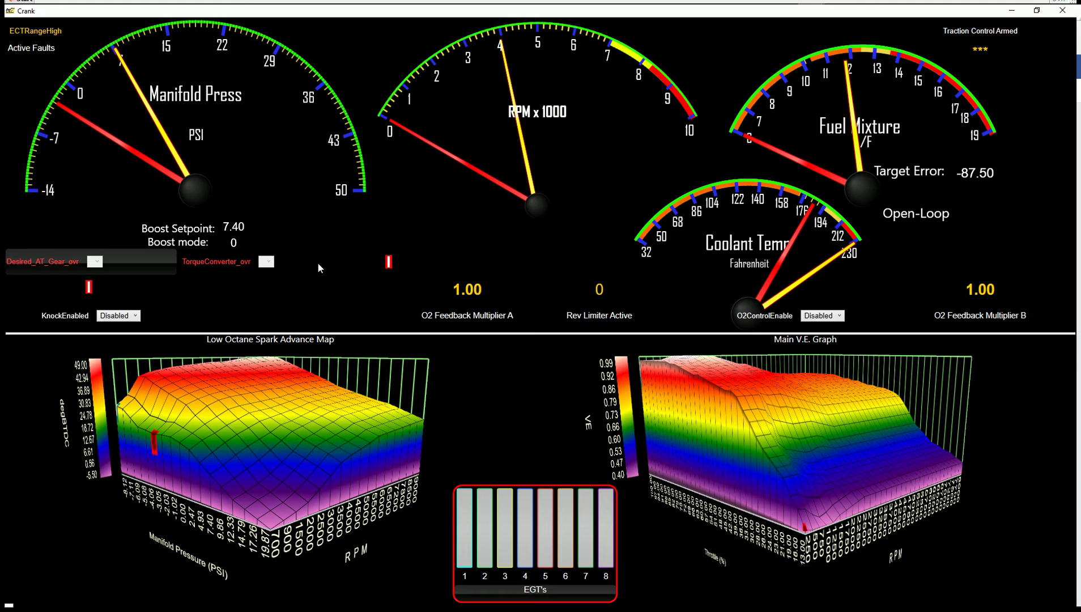
left_click(136, 317)
left_click(135, 339)
left_click(134, 316)
left_click(116, 326)
Rotate the Main V.E. and Low Octane Spark Advance 3D graphs to view them from another angle.
left_click_drag(828, 426, 746, 431)
left_click_drag(336, 432, 272, 412)
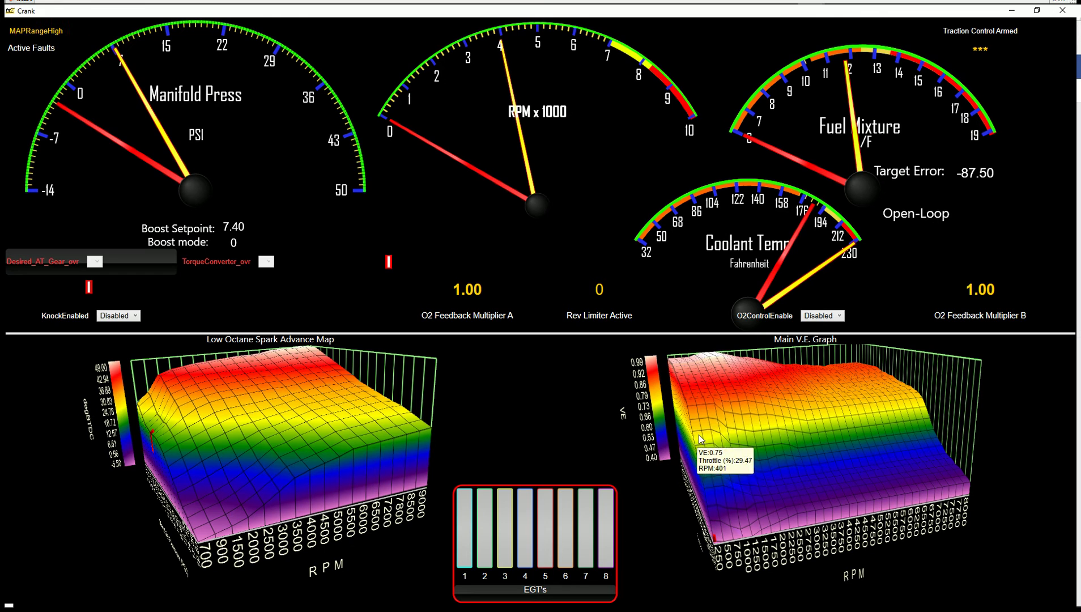
Open the Plotter over the dyno gauges, widen its window and keep it always on top.
double_click(622, 208)
left_click_drag(475, 135, 825, 186)
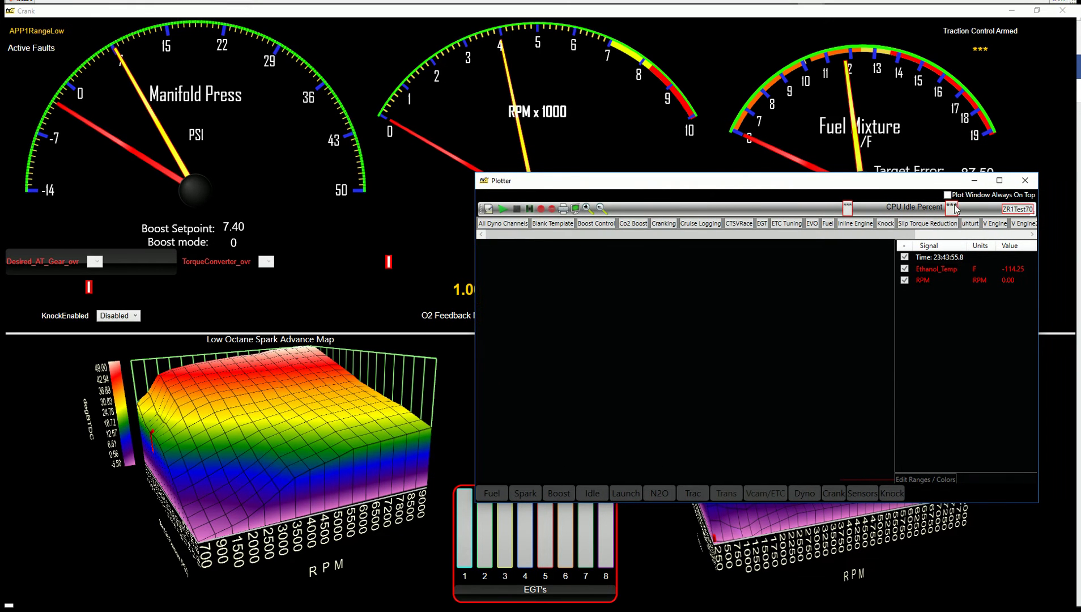
left_click_drag(472, 305, 301, 325)
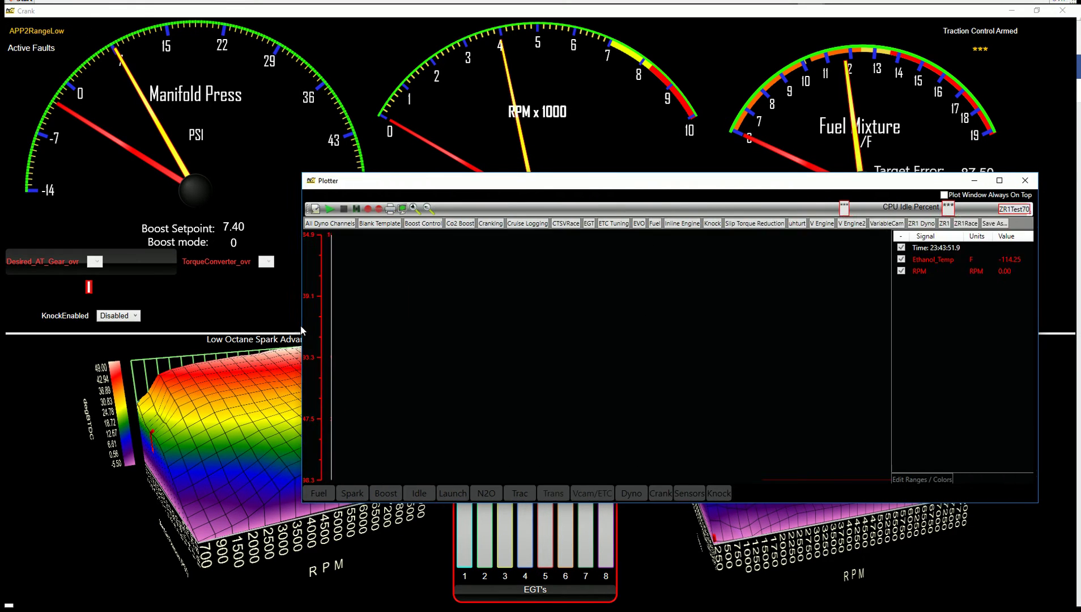
left_click(948, 195)
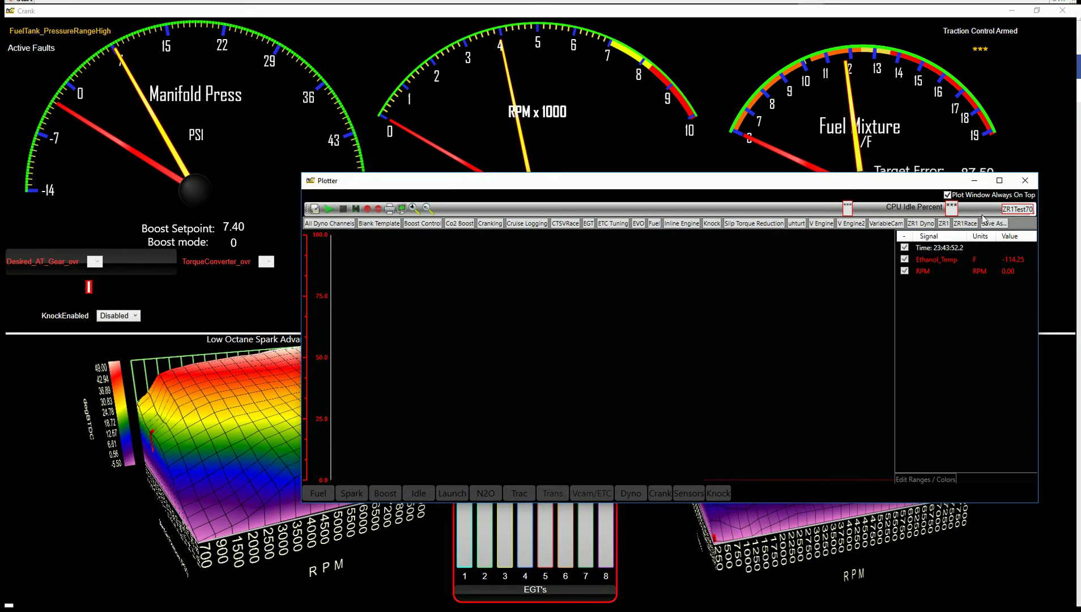
Work in the dyno window behind the Plotter to check whether the plot stays in front.
left_click(644, 150)
left_click(130, 320)
left_click(189, 304)
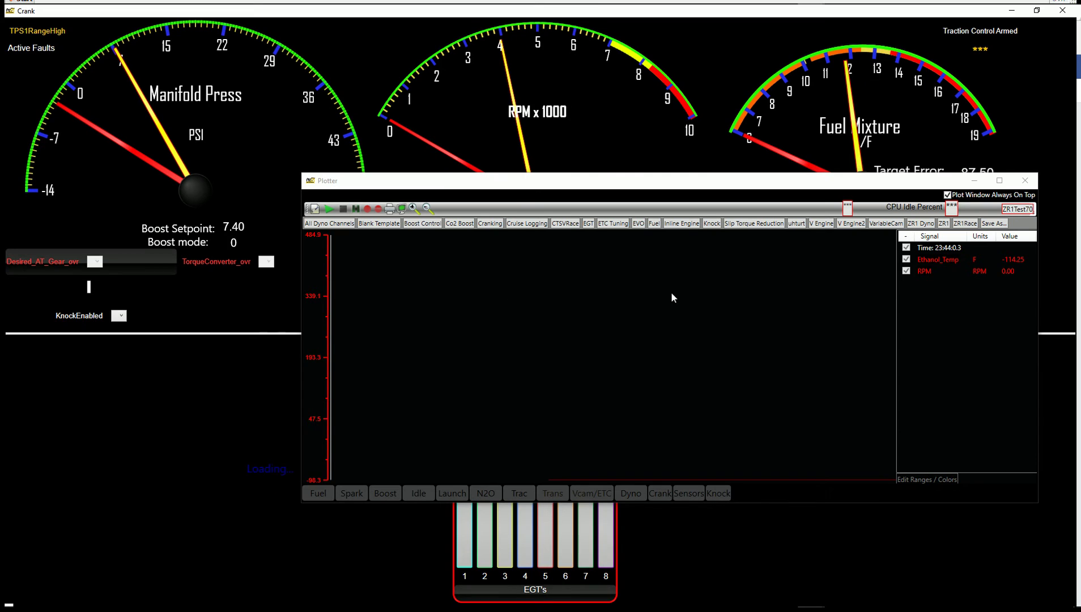
Load the V Engine2 plot template and look through its signal list.
left_click(759, 299)
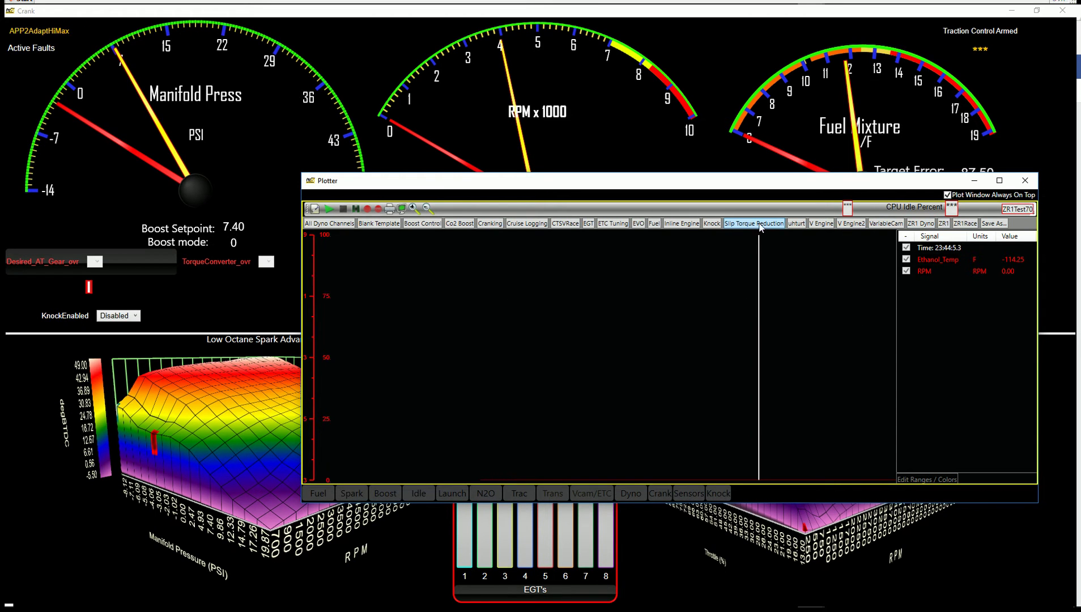
left_click(848, 226)
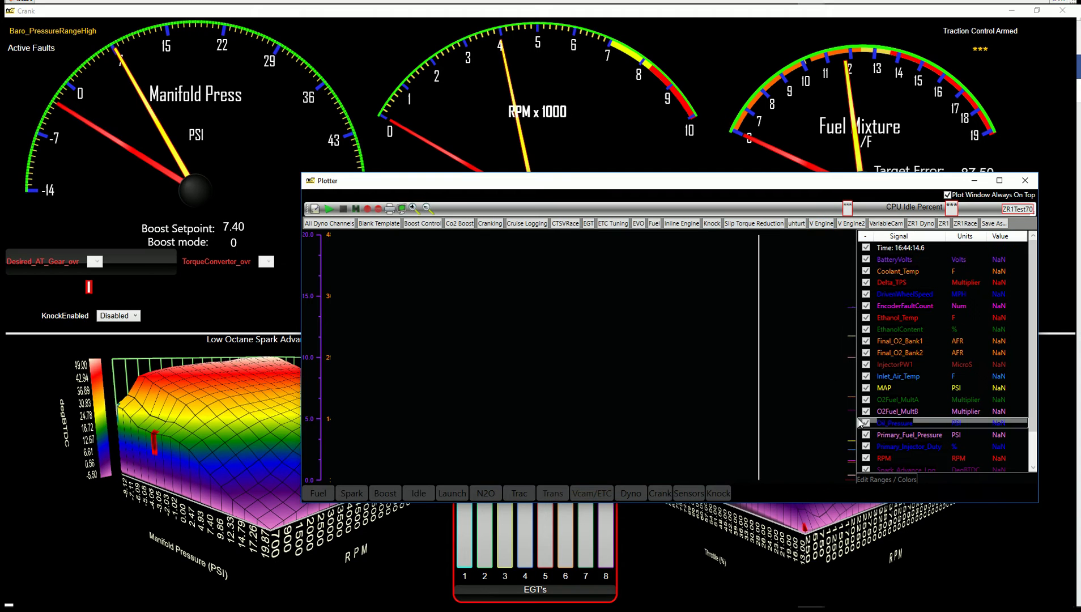
left_click_drag(1031, 293, 1024, 364)
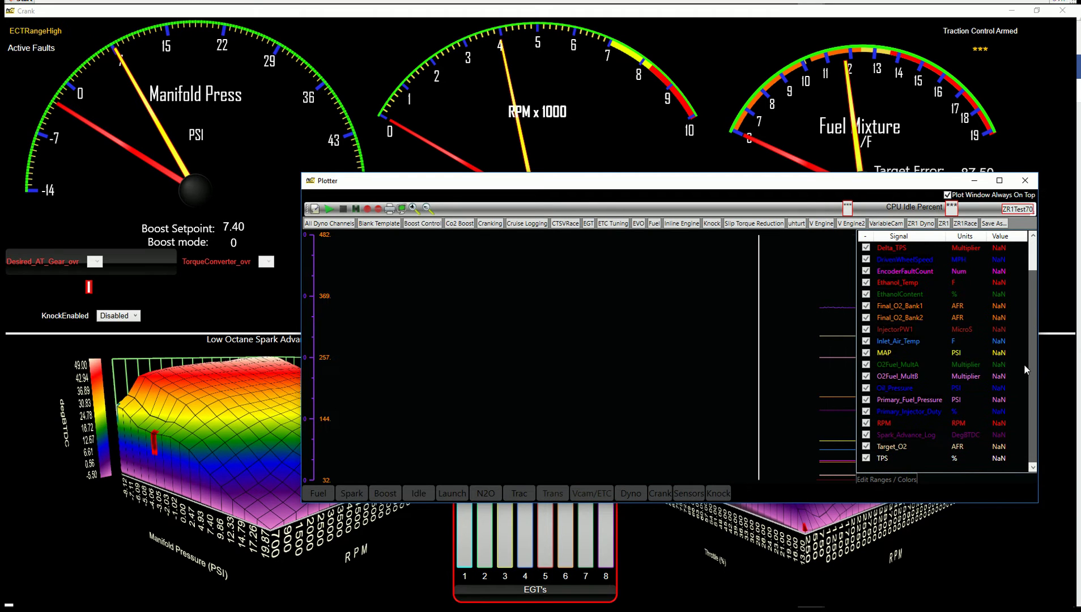
left_click(900, 351)
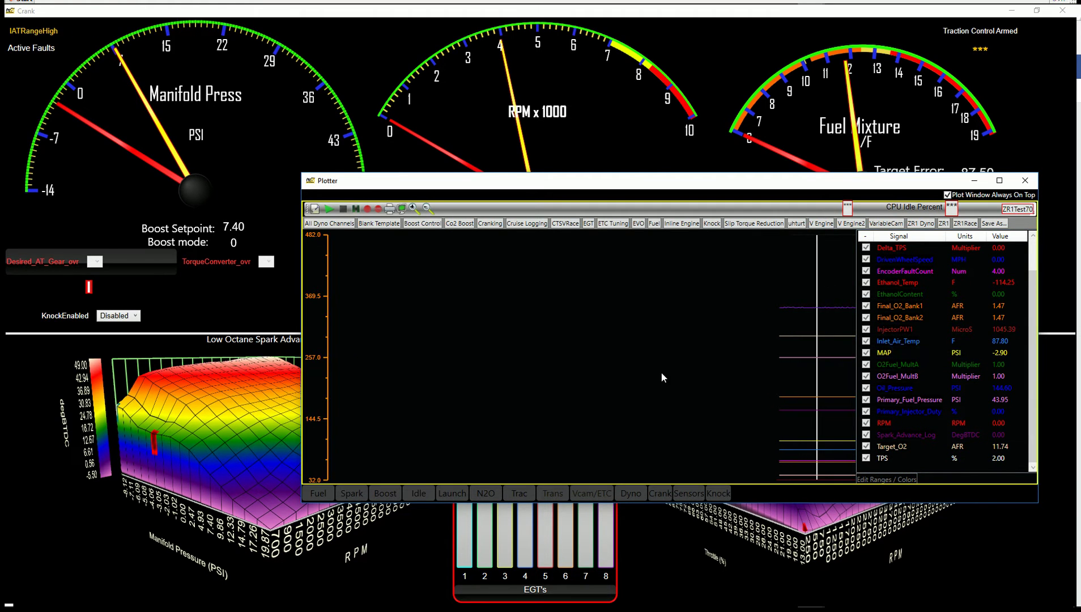
Remove DrivenWheelSpeed and Delta_TPS from the plotted channels and add Calculated_Gear, BrakePressure and APP1.
left_click(634, 491)
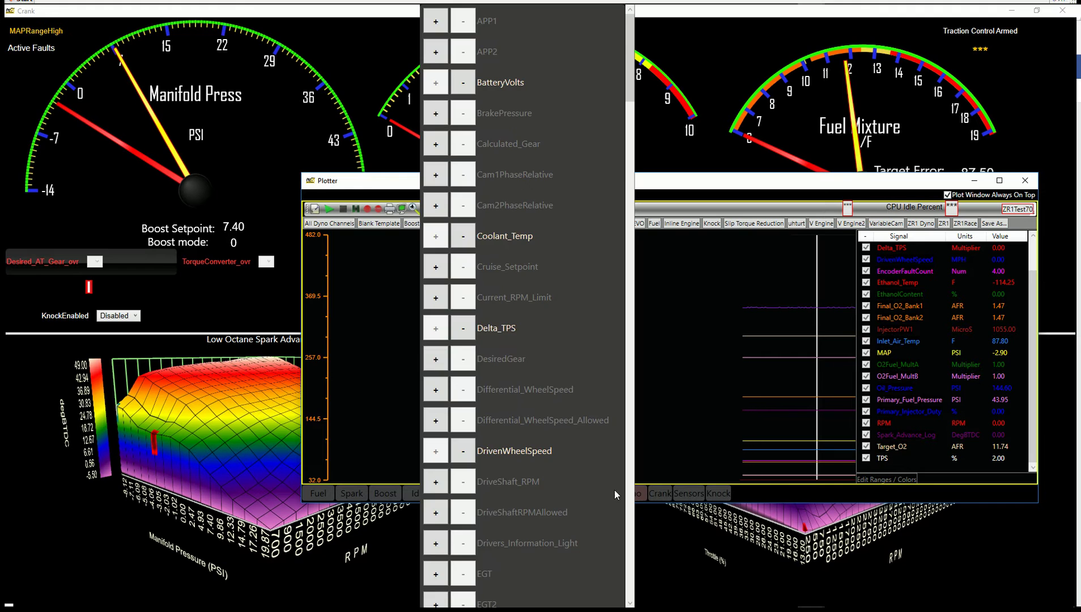
left_click(463, 453)
left_click(465, 327)
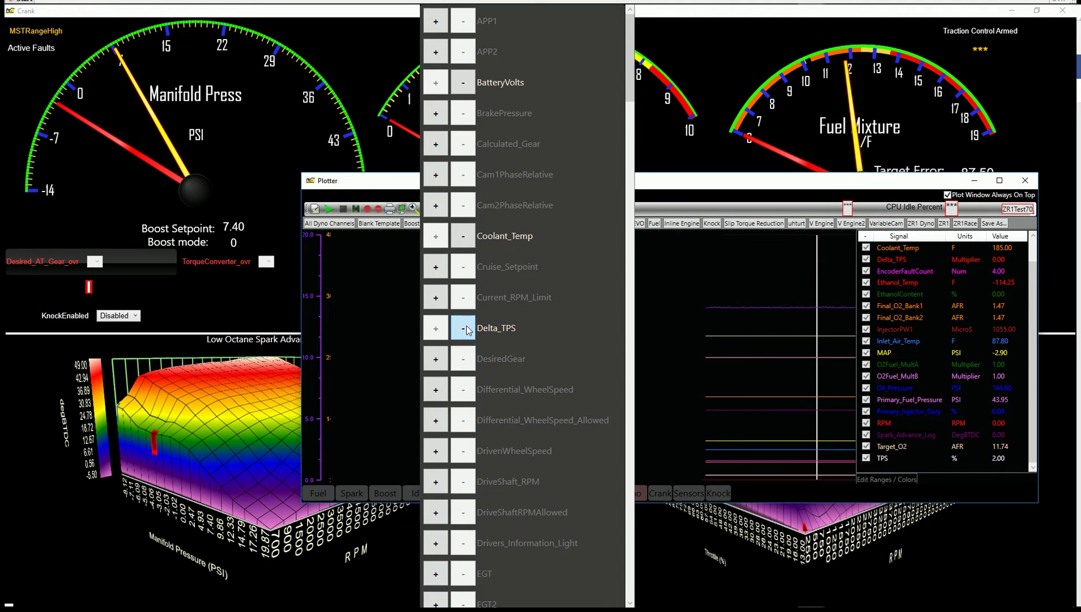
left_click(437, 145)
left_click(436, 116)
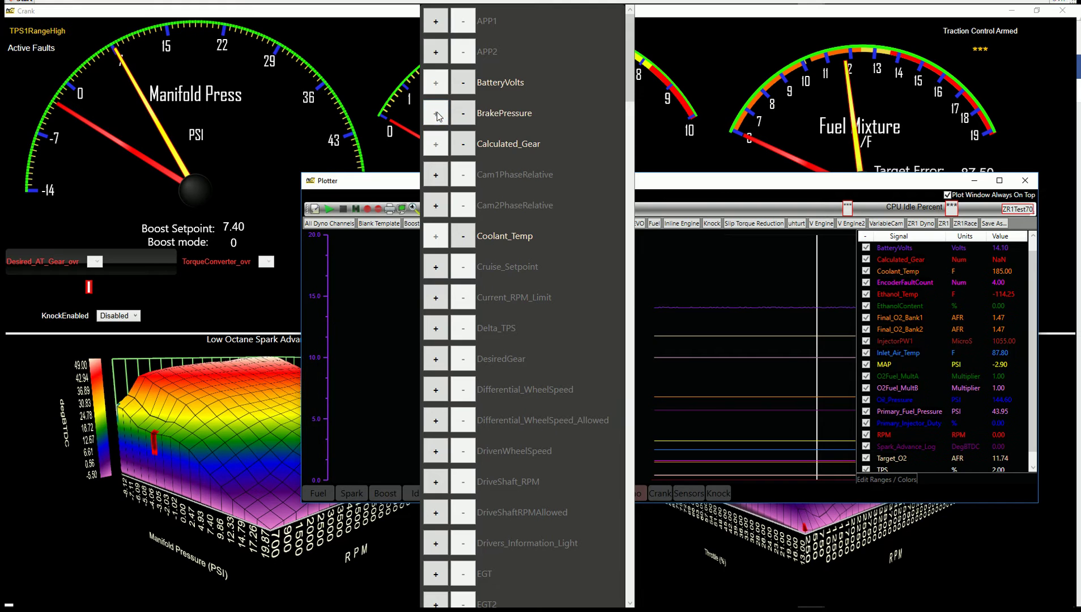
left_click(436, 22)
left_click(828, 271)
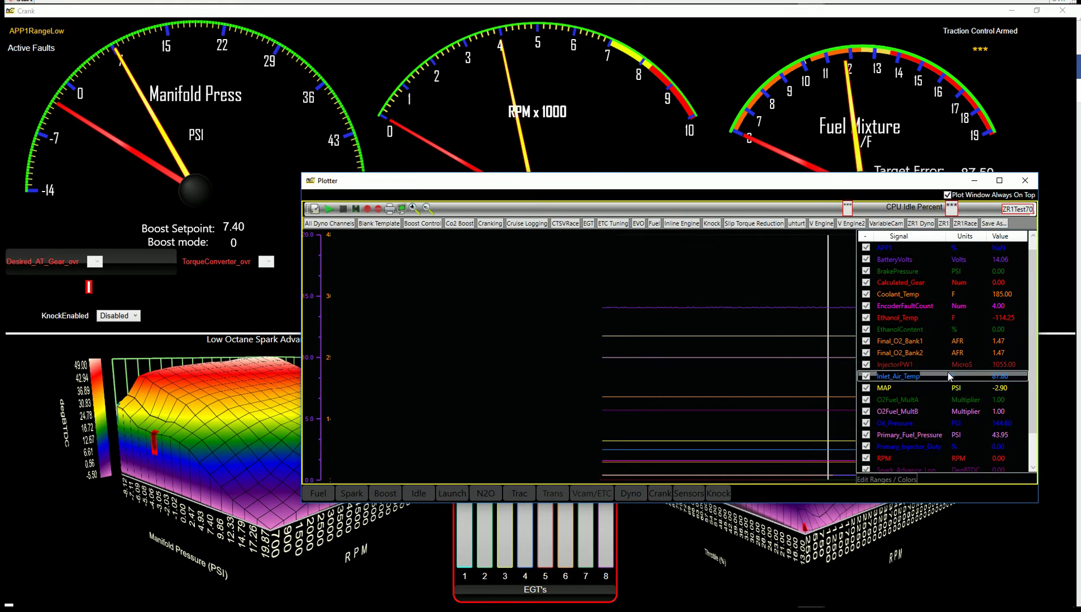
Save the current channel selection as template V Engine2.tem in PlotTemplates, replacing the existing file.
left_click(995, 223)
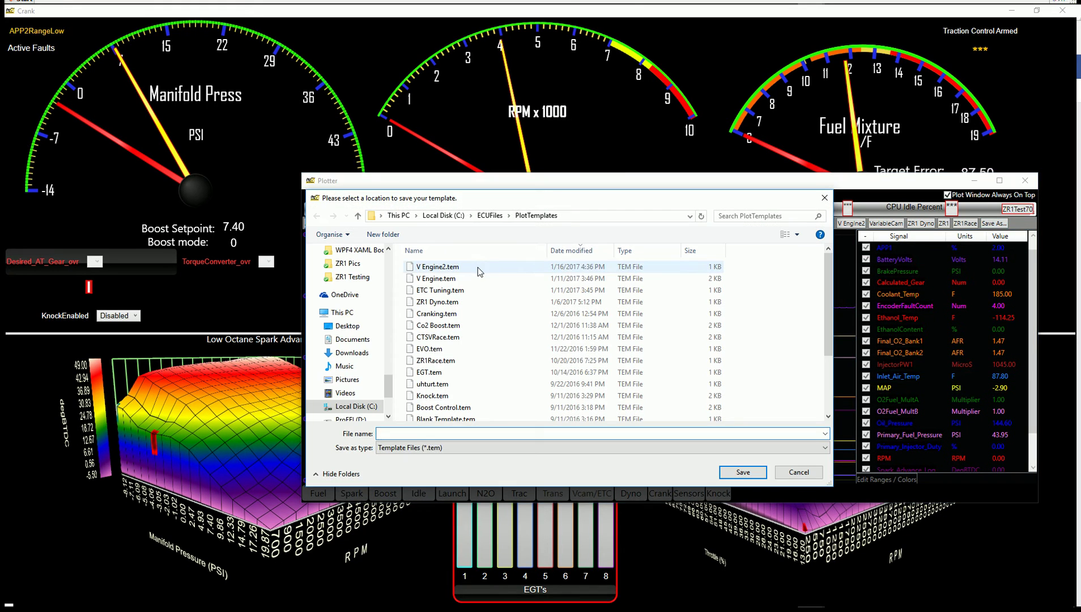
left_click(443, 269)
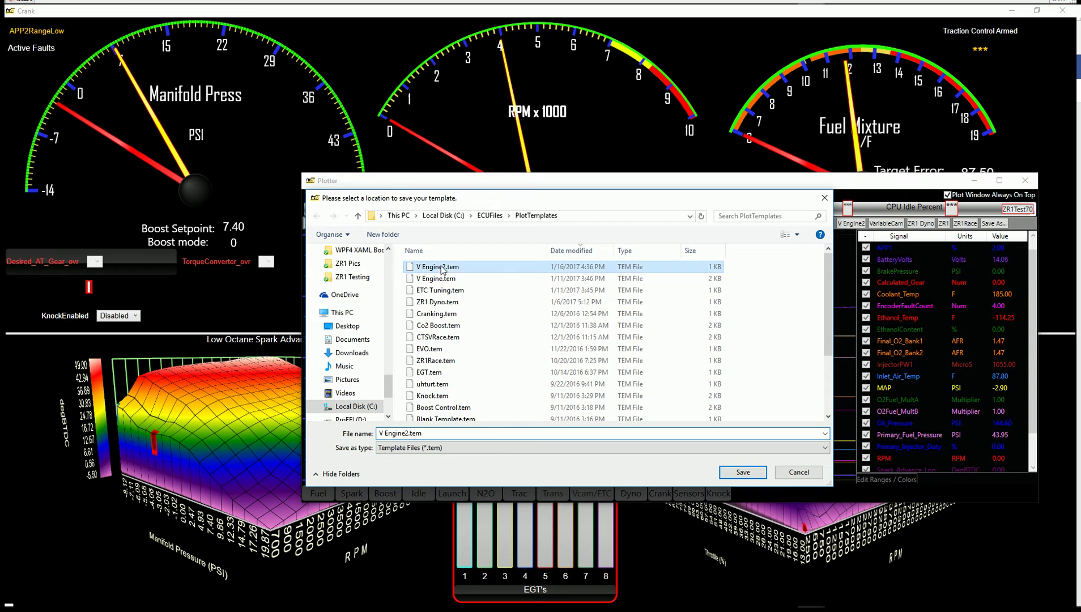
left_click(743, 473)
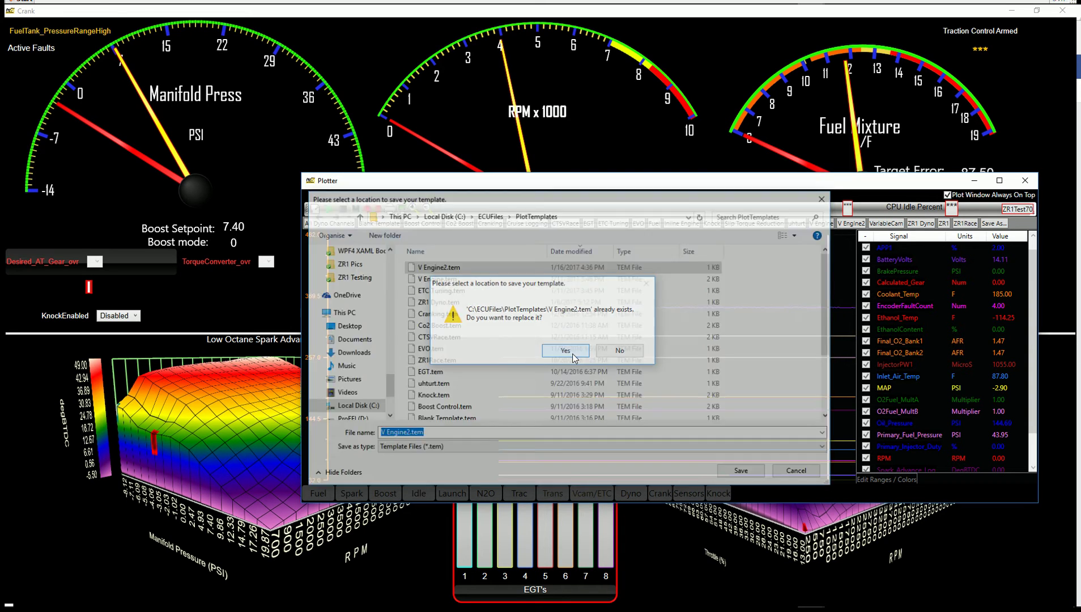
left_click(570, 353)
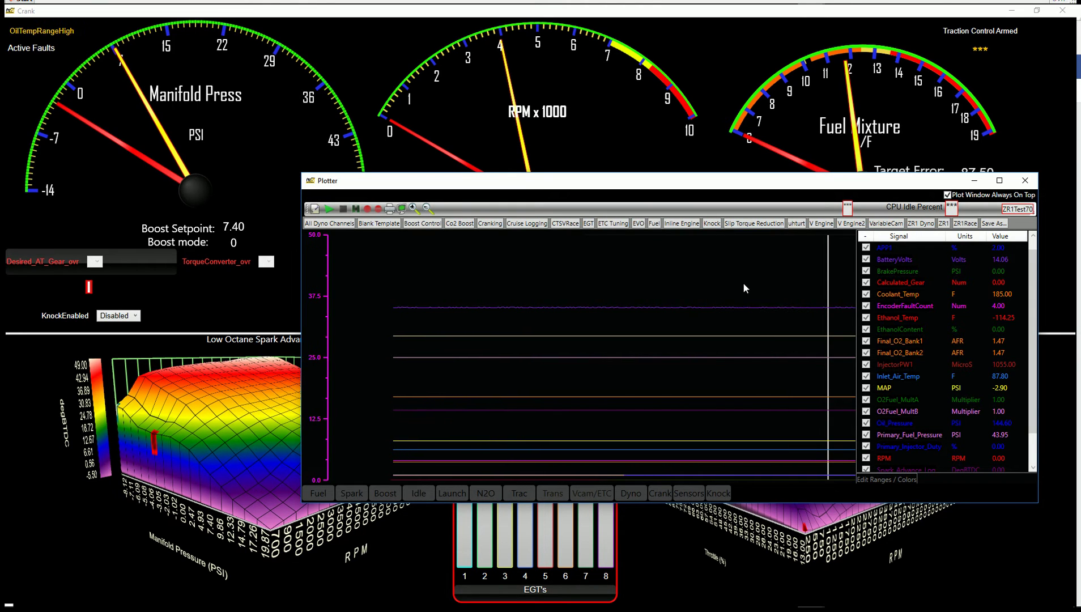
Place the plot cursor on the traces and try pausing and resuming the live plot.
left_click(637, 272)
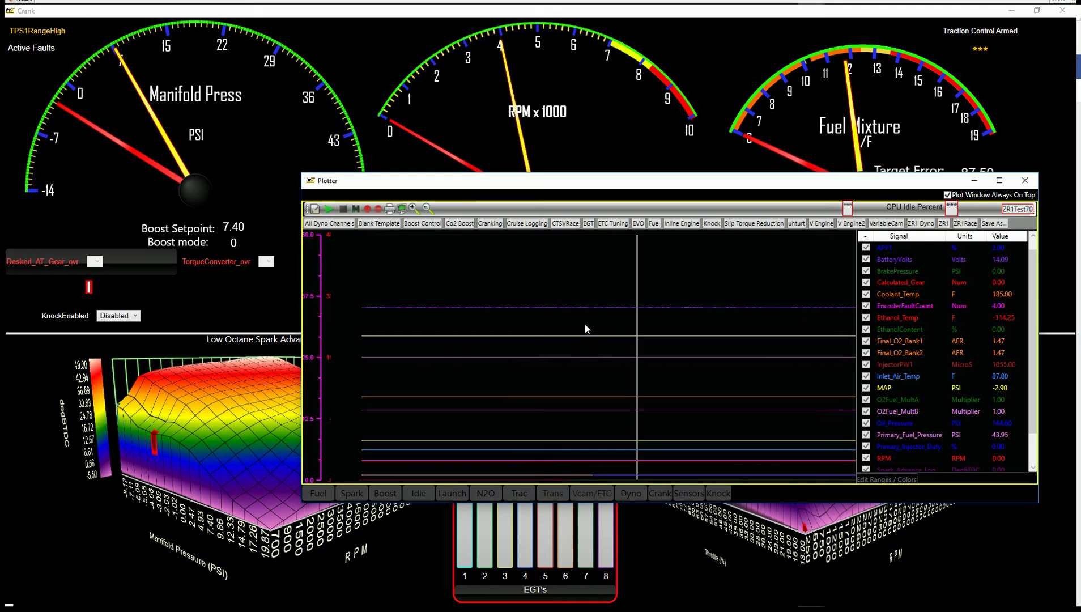
left_click(603, 284)
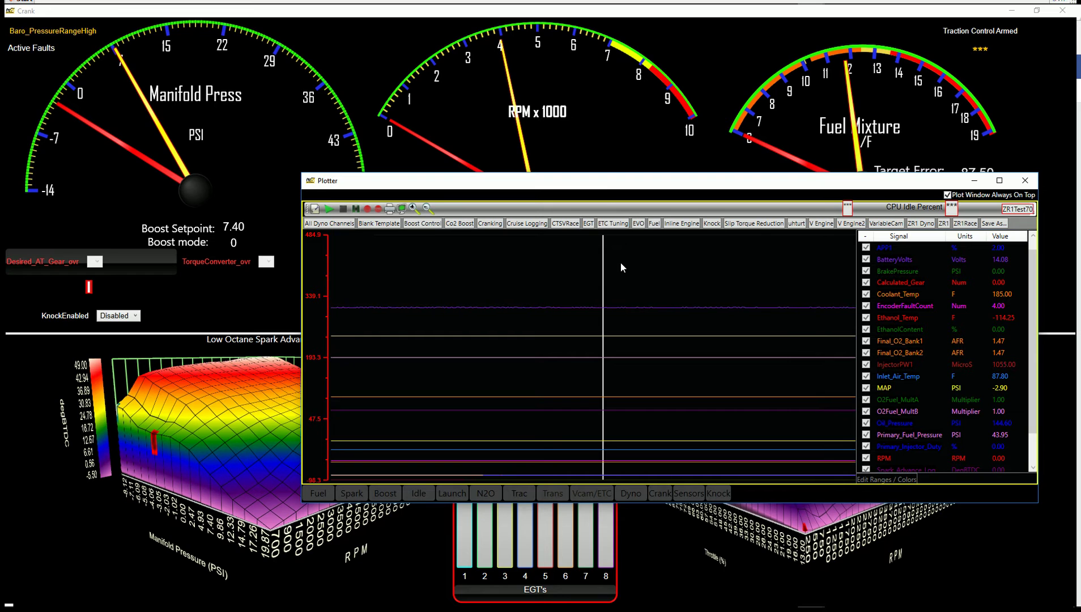
key("space")
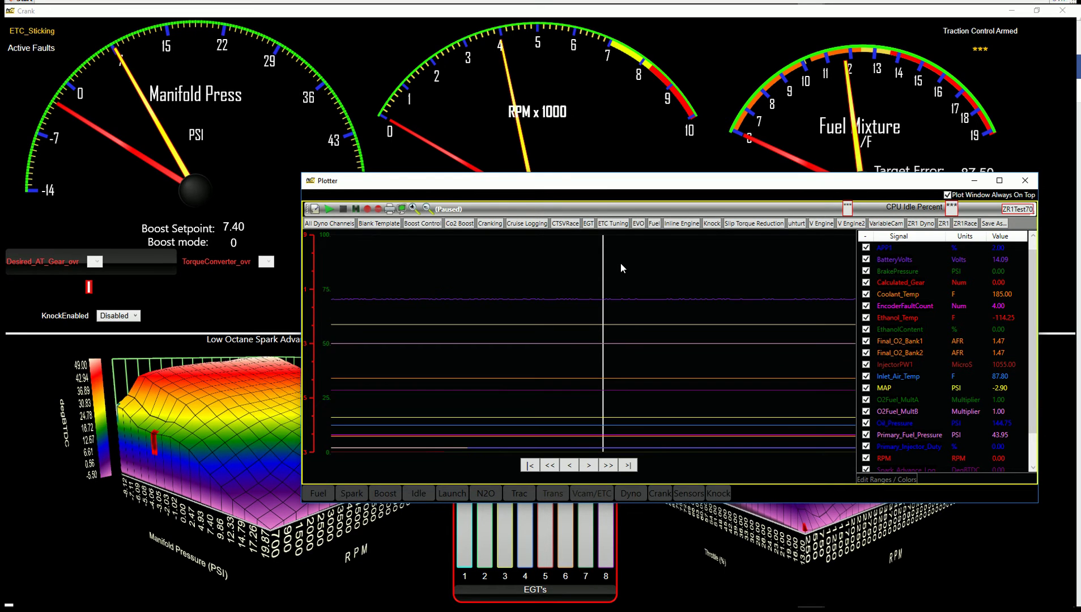
key("space")
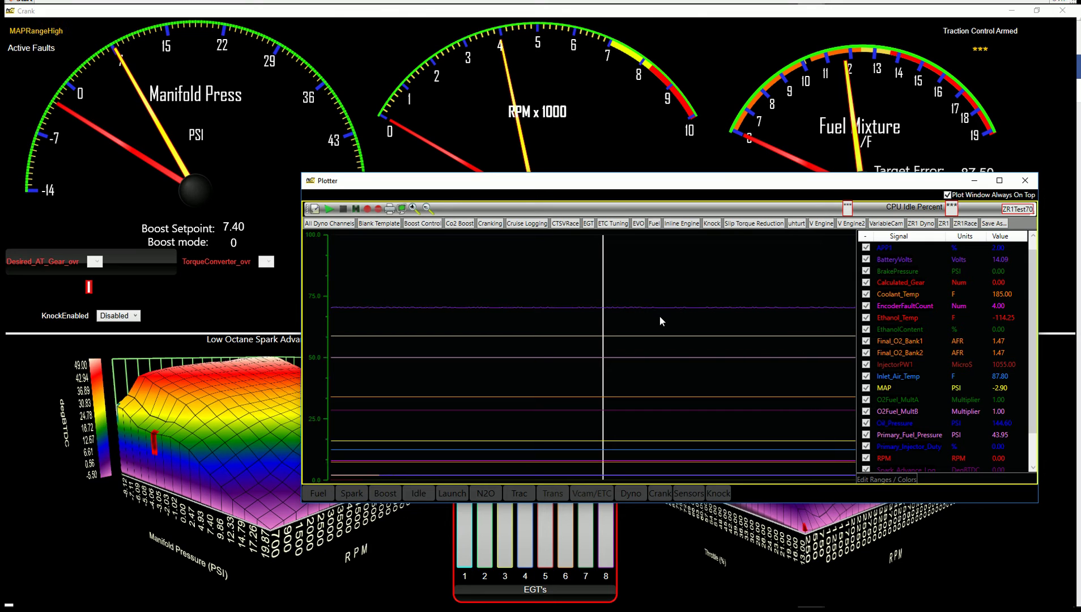
key("space")
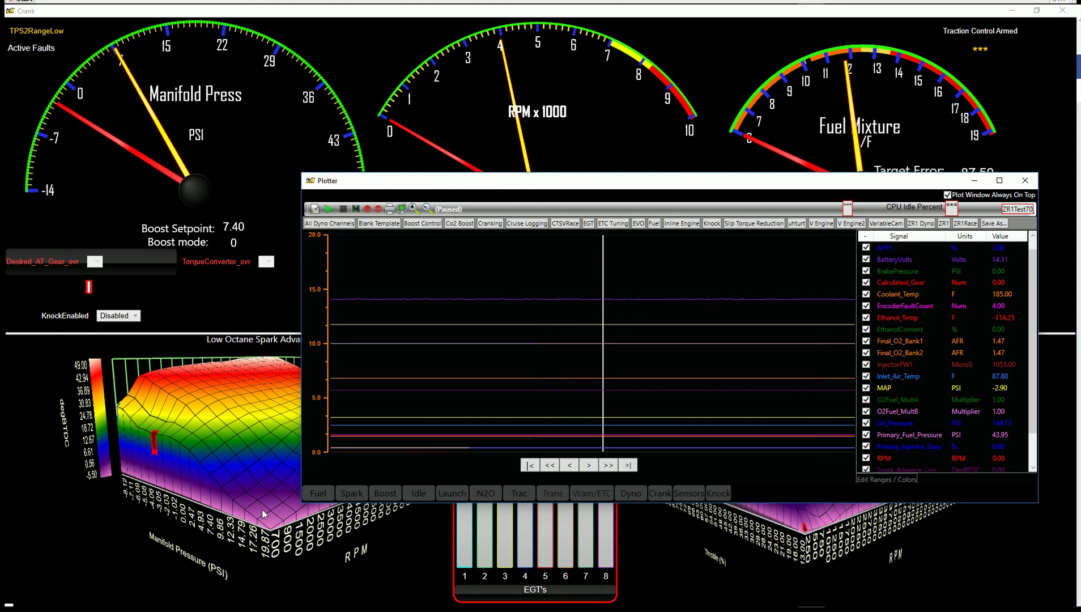
left_click(651, 361)
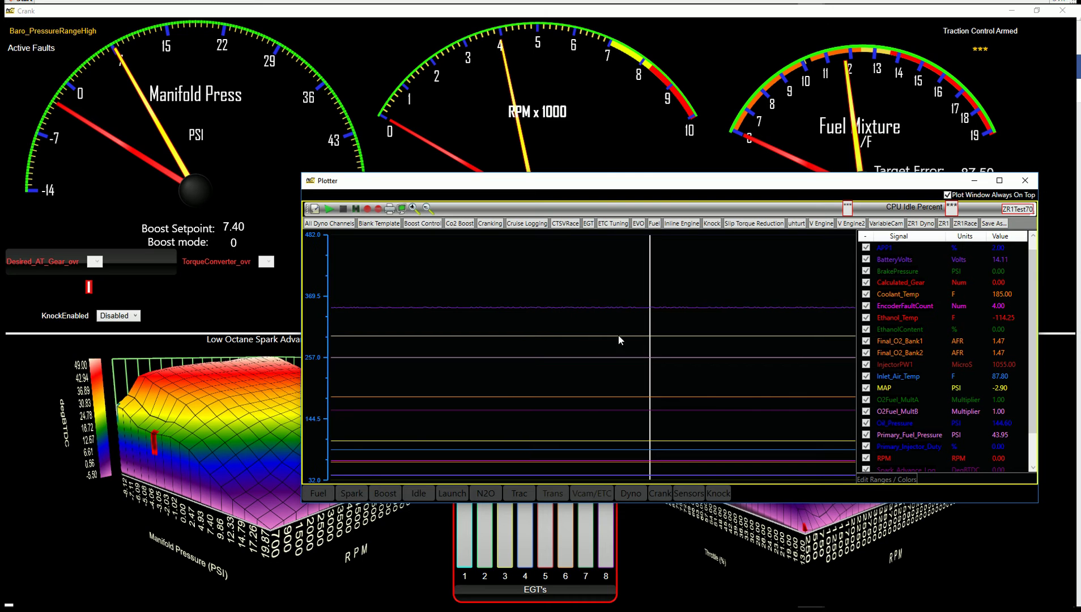
Pause the live plot and move the cursor to several points along the traces to read the channel values.
left_click(568, 385)
mouse_move(557, 444)
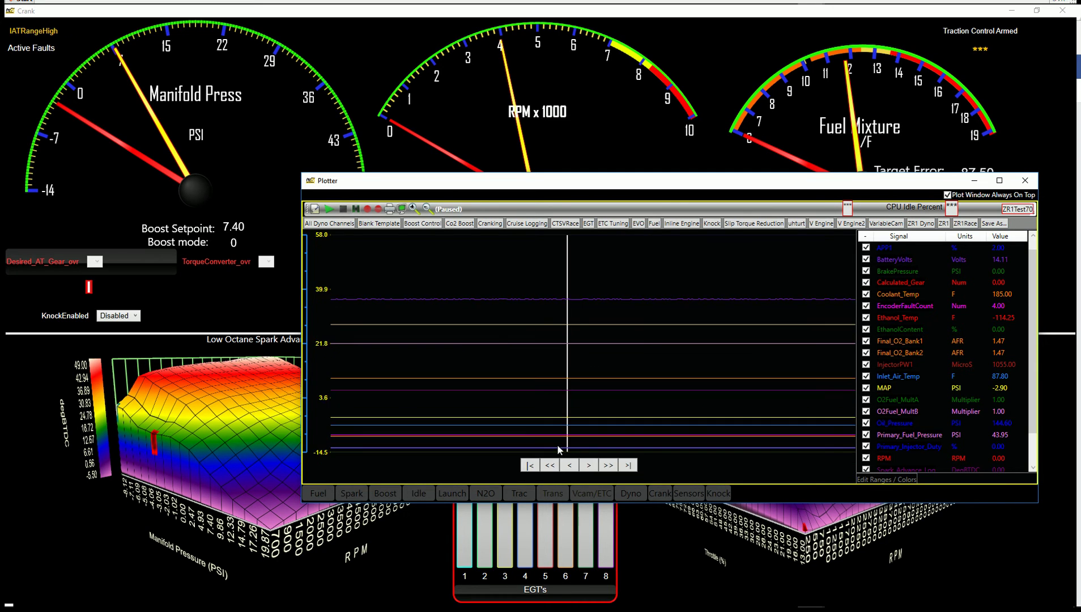
left_click(649, 330)
left_click(585, 298)
left_click(717, 369)
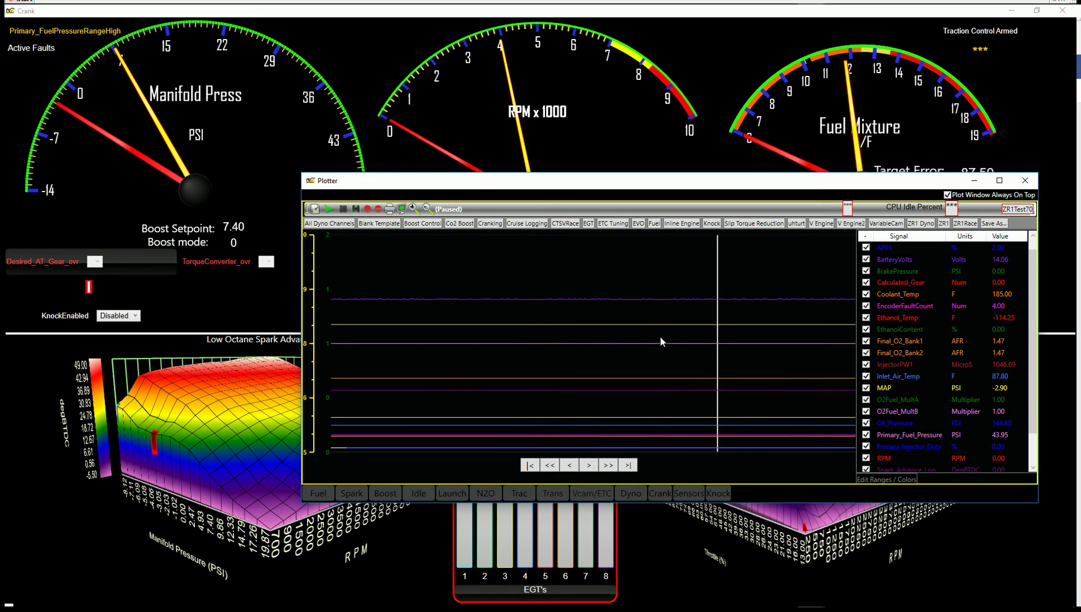
View the Boost Control page behind the Plotter and return to the main dashboard.
left_click(609, 134)
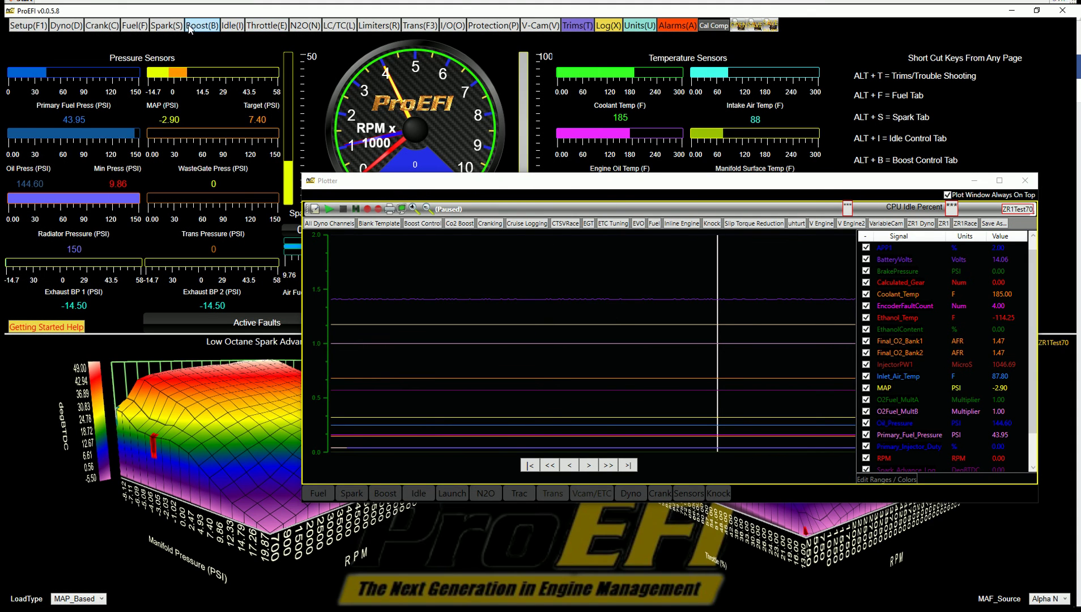
left_click(189, 27)
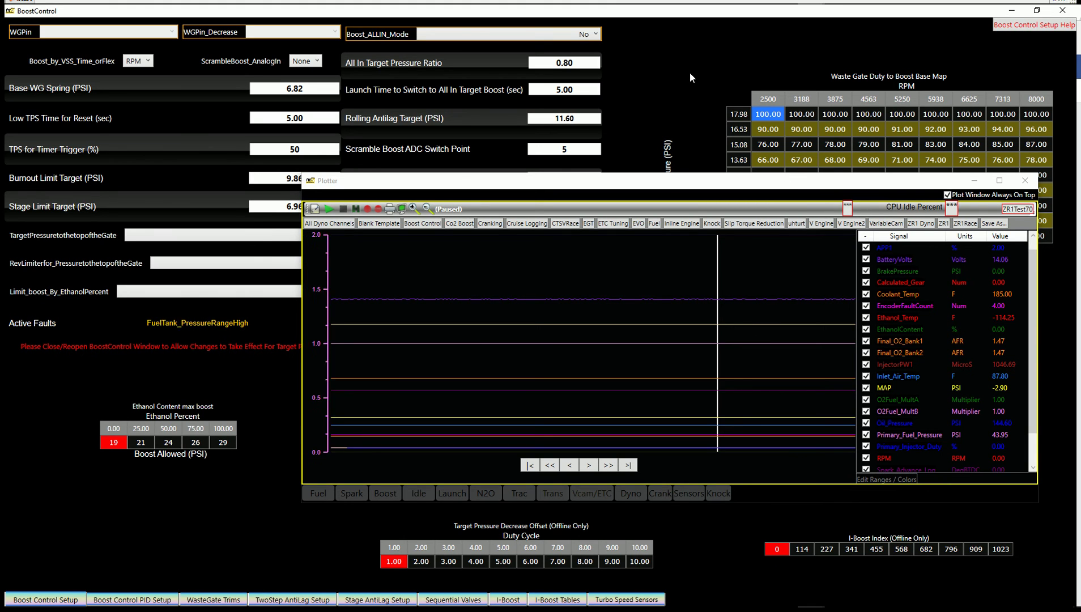
key("alt+F4")
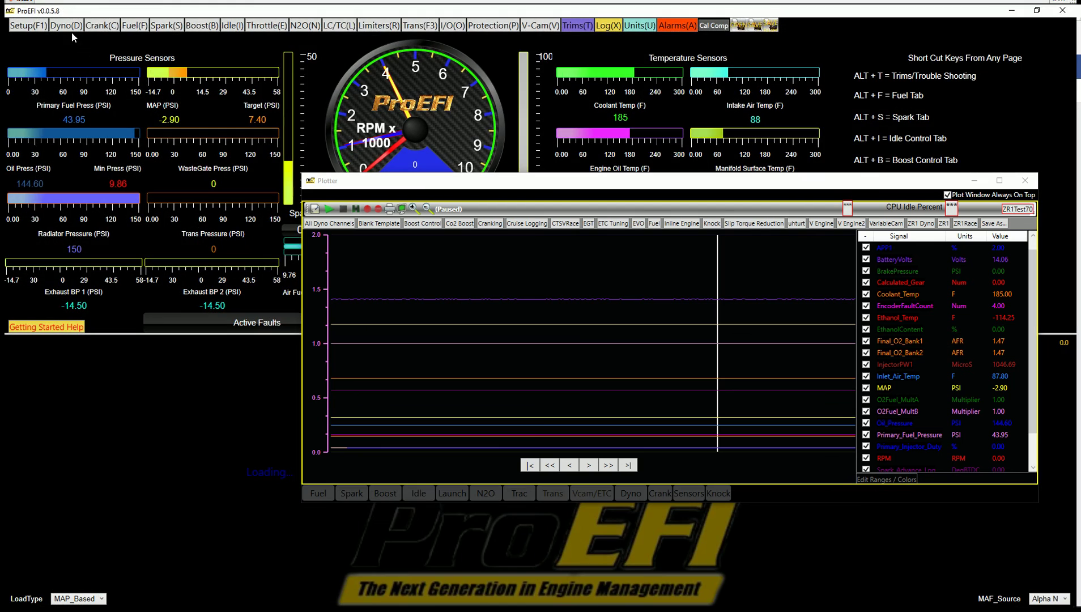
Reopen the Dyno page and reposition the Plotter window over its gauges.
left_click(72, 33)
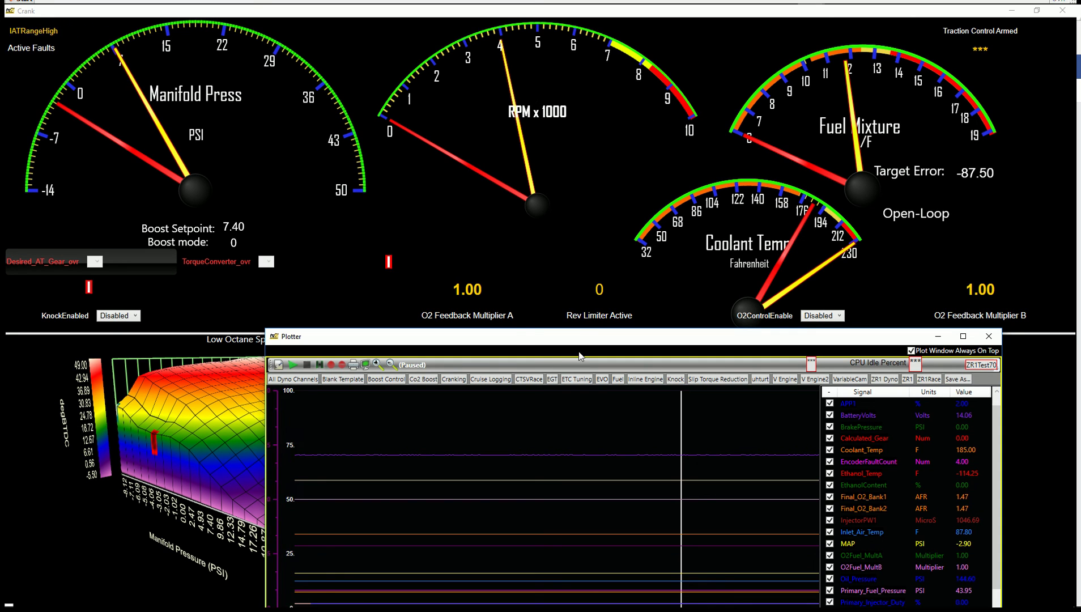
left_click_drag(578, 341, 522, 186)
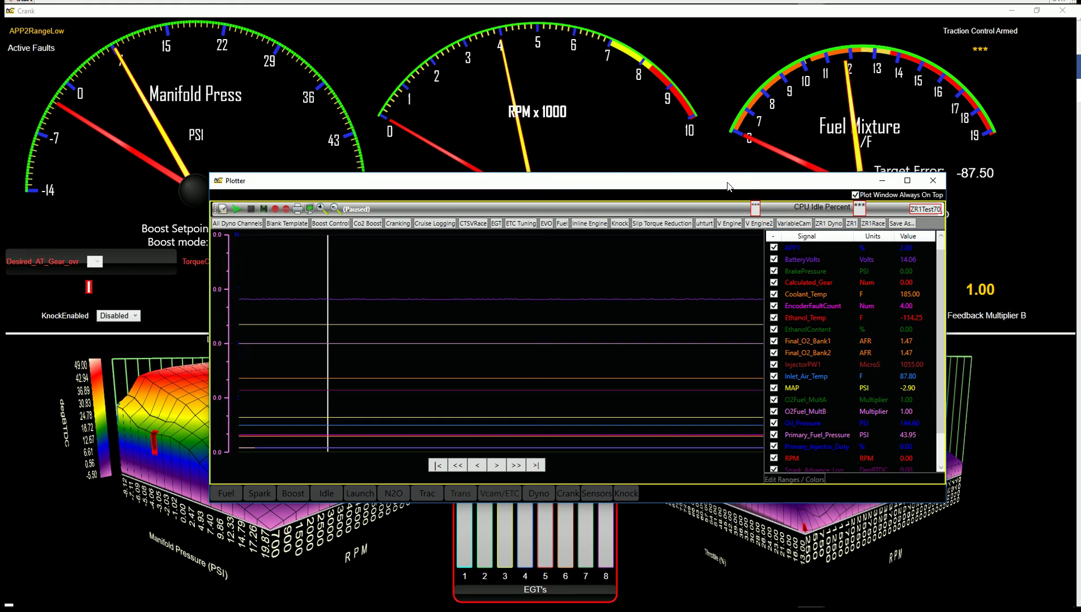
left_click_drag(731, 184, 809, 132)
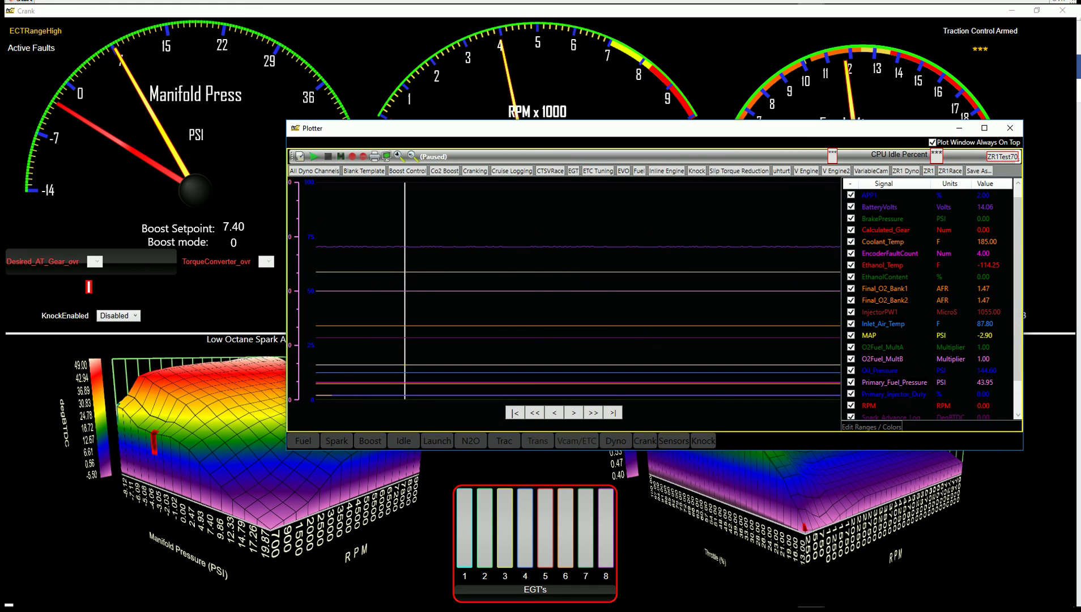